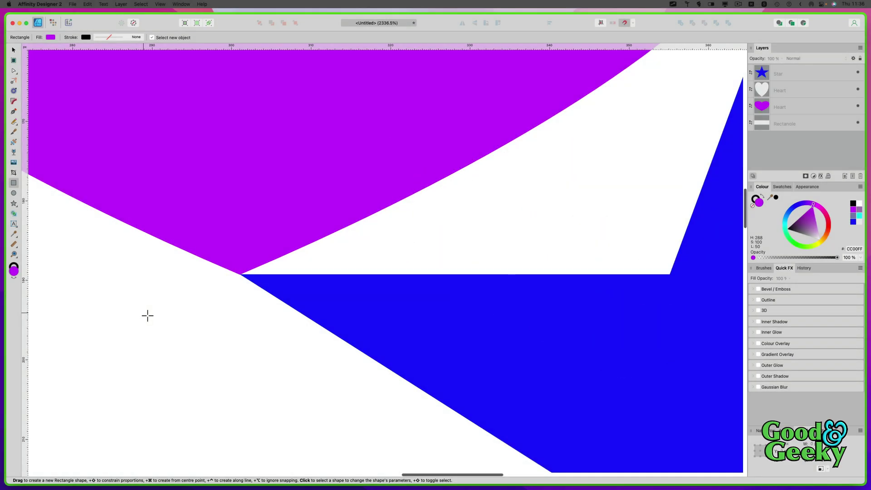
Draw a rectangle, colour it blue, and move its layer below the purple Heart
left_click_drag(144, 313, 273, 212)
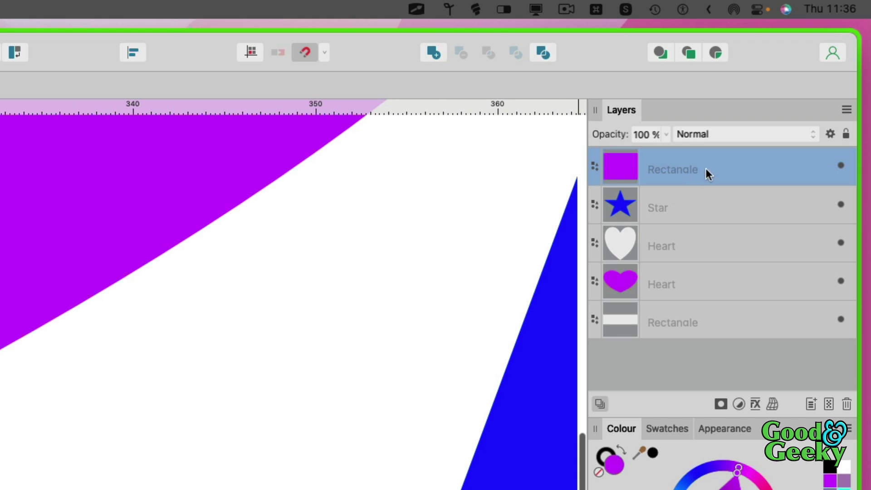
left_click_drag(705, 168, 677, 227)
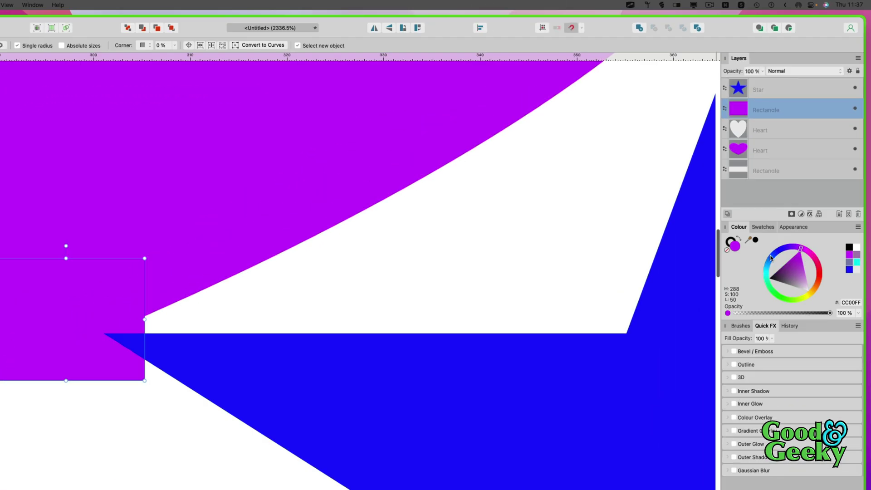
left_click(771, 257)
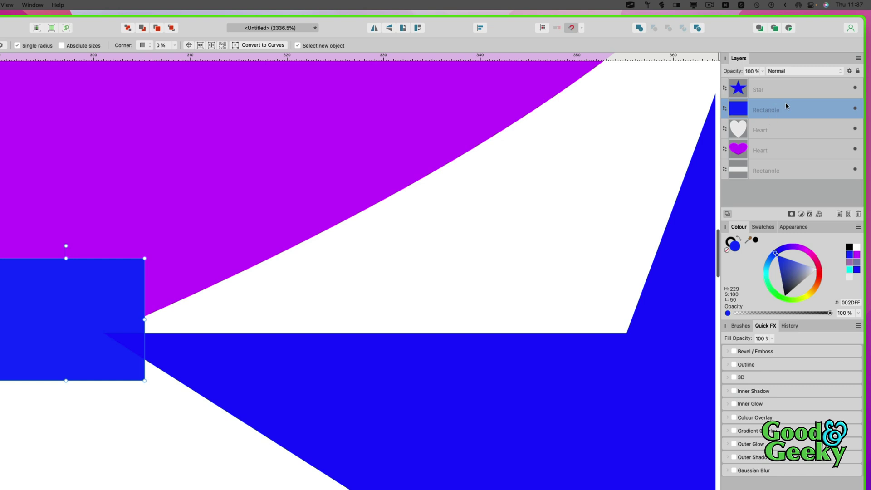
left_click_drag(787, 108, 765, 161)
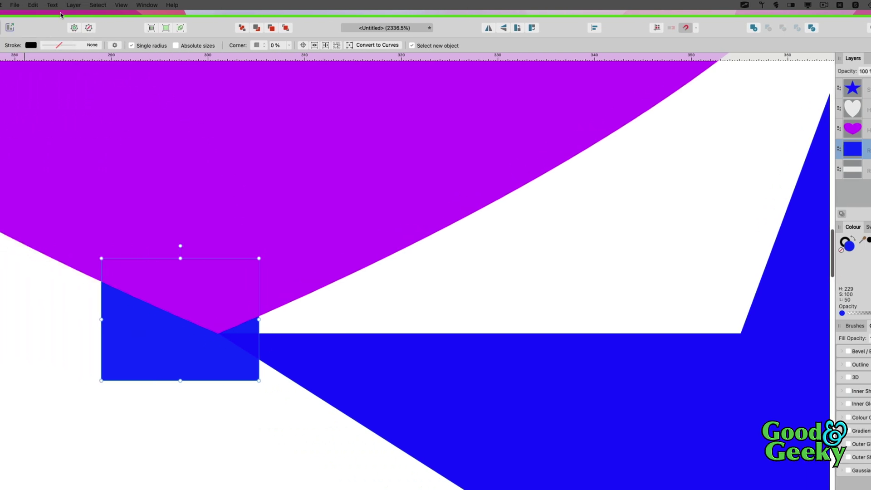
Set Layer > Insertion to Inside so new objects go into the blue rectangle
left_click(74, 5)
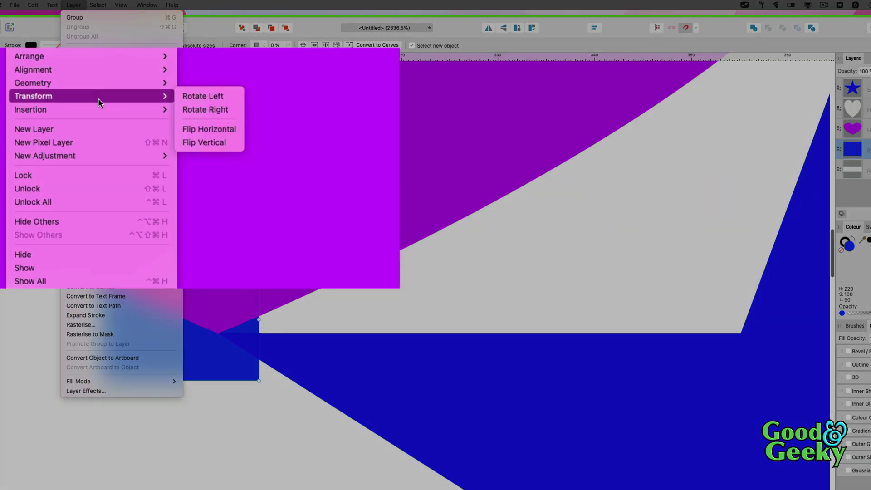
mouse_move(127, 126)
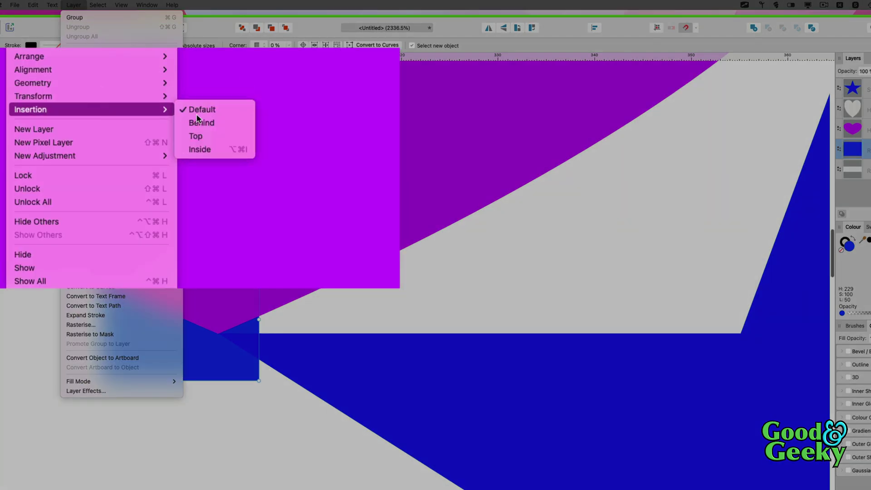
left_click(219, 149)
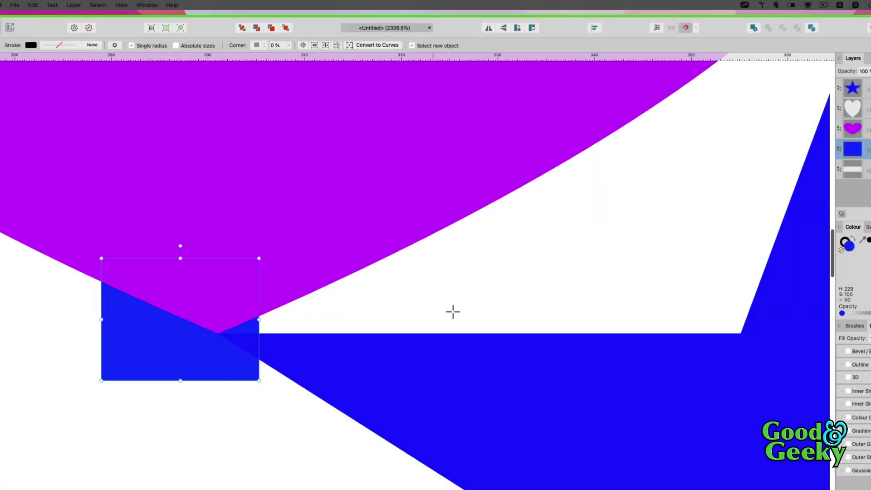
Draw an ellipse, colour it magenta, and move it onto the blue rectangle
left_click_drag(522, 301, 416, 242)
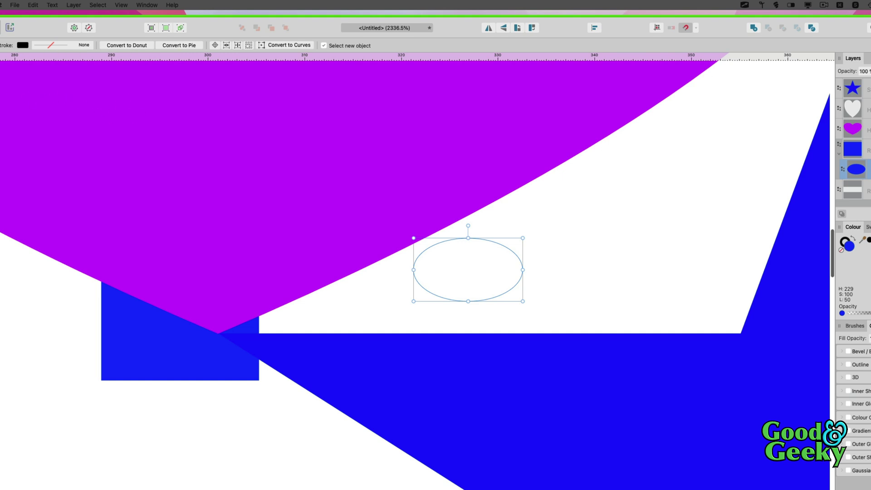
key("v")
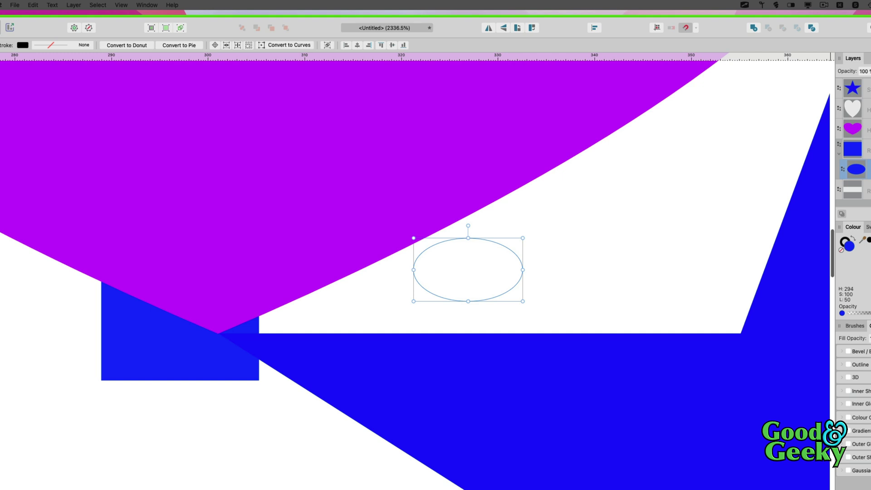
left_click(868, 261)
left_click_drag(509, 293, 163, 365)
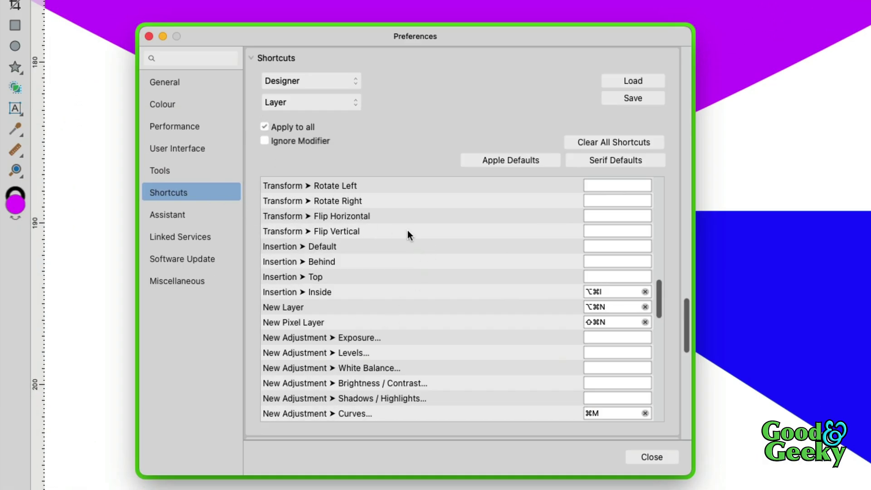
Review the Layer shortcuts, including the one for Inside insertion
left_click(338, 103)
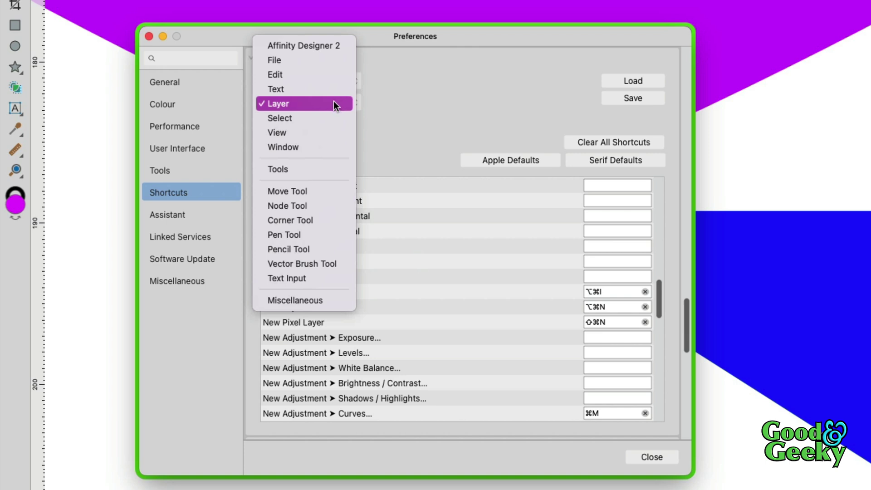
left_click(333, 102)
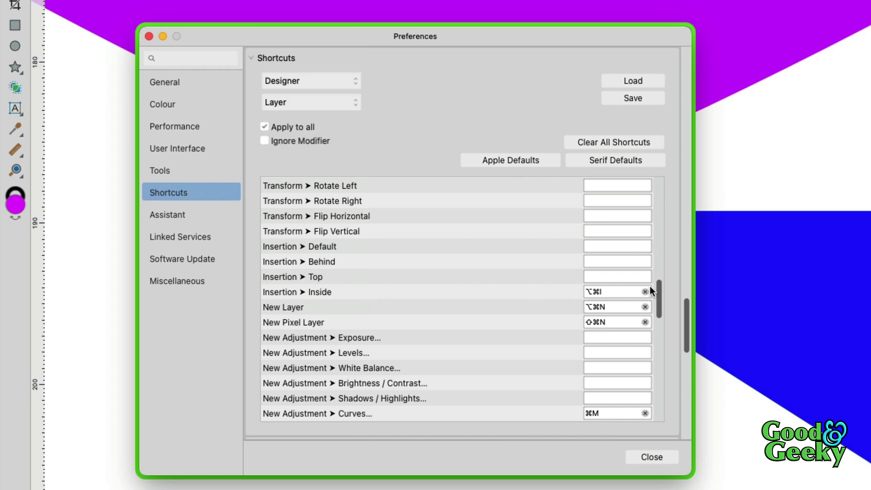
left_click(611, 291)
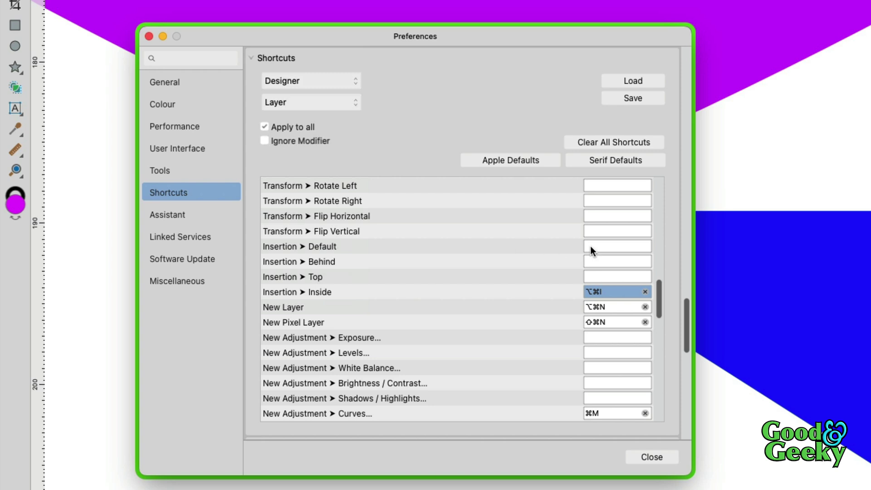
Assign ⌥⌘D to Insertion > Default and close Preferences
left_click(606, 248)
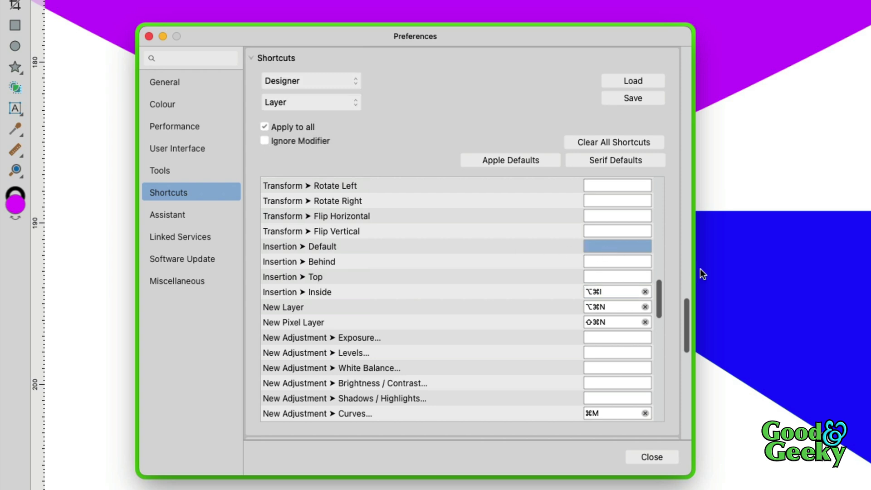
key("alt+super+d")
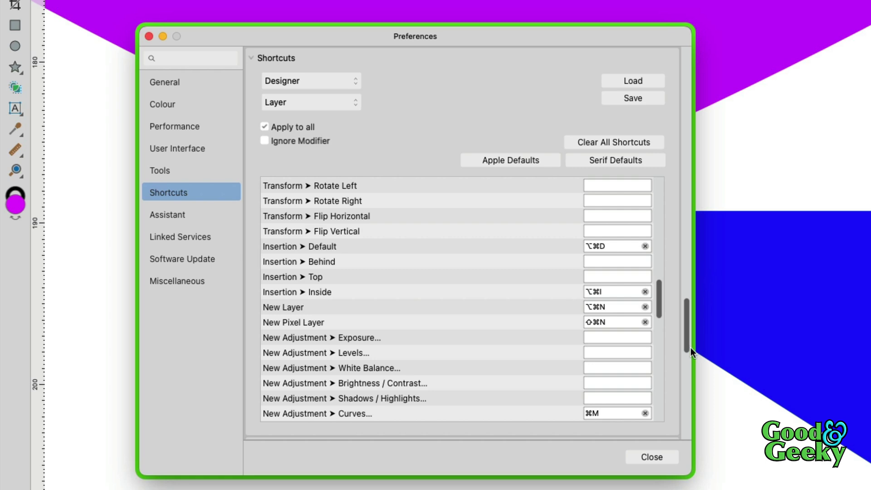
left_click(651, 457)
left_click(652, 466)
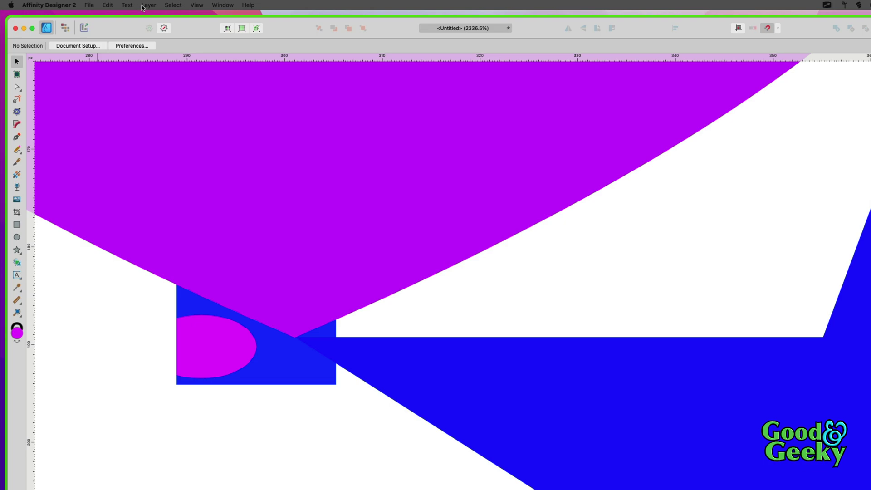
Choose the Insertion option from Layer > Insertion so new objects go inside the selection
left_click(149, 5)
mouse_move(222, 127)
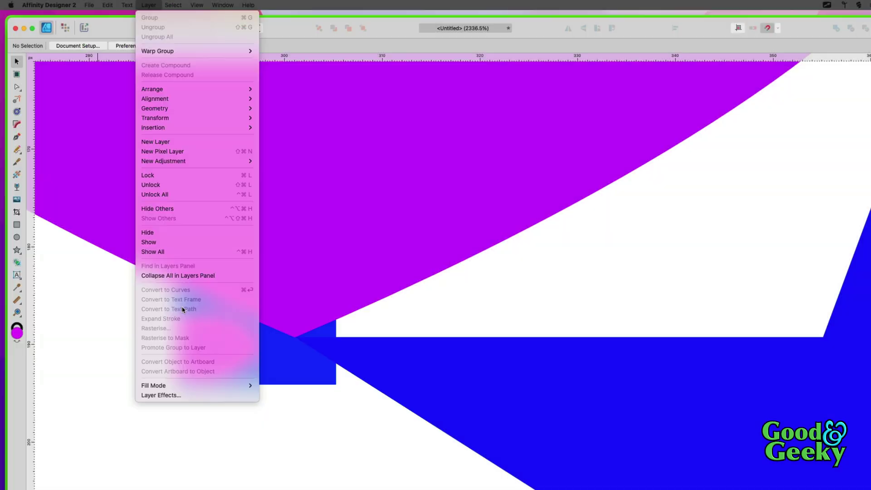
left_click(420, 171)
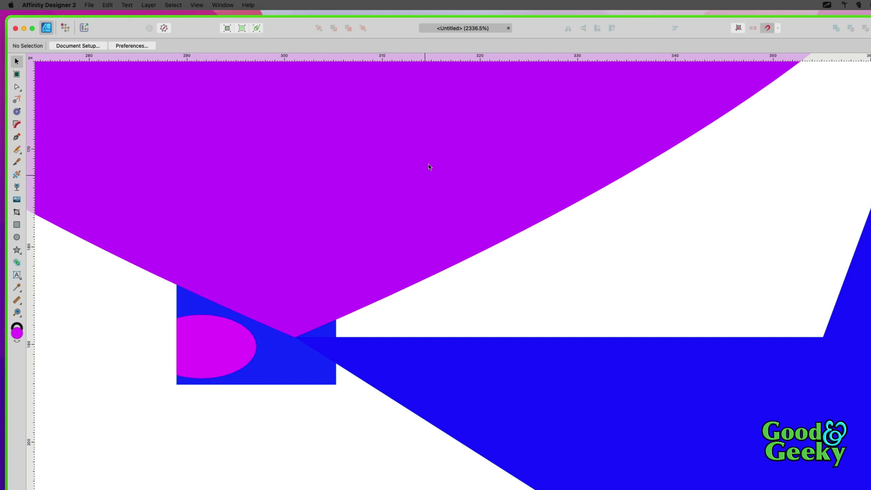
Select the purple Heart and draw a wavy S-curve across it with the Pen tool
left_click(406, 155)
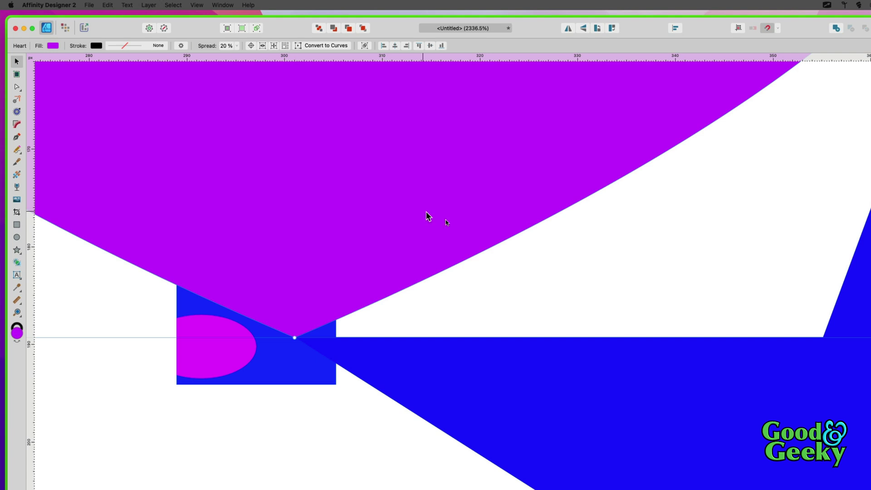
scroll(446, 219, "right", 1)
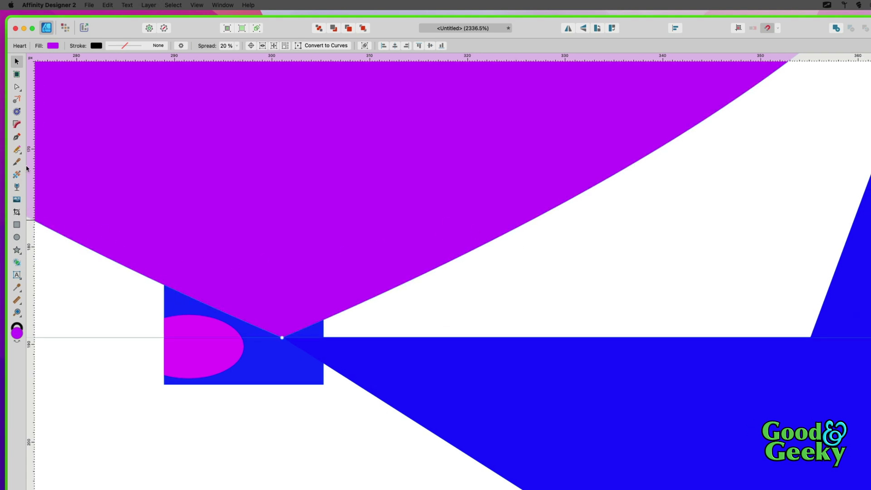
left_click(17, 136)
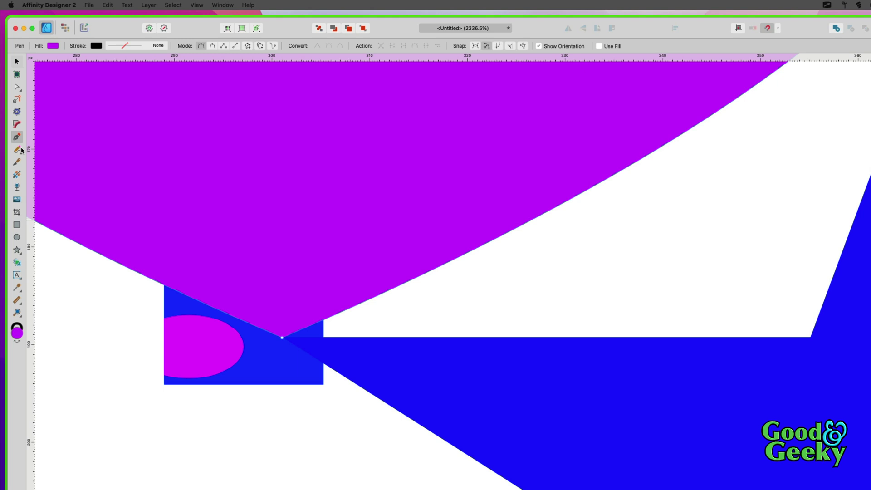
left_click(66, 286)
left_click_drag(189, 199, 342, 203)
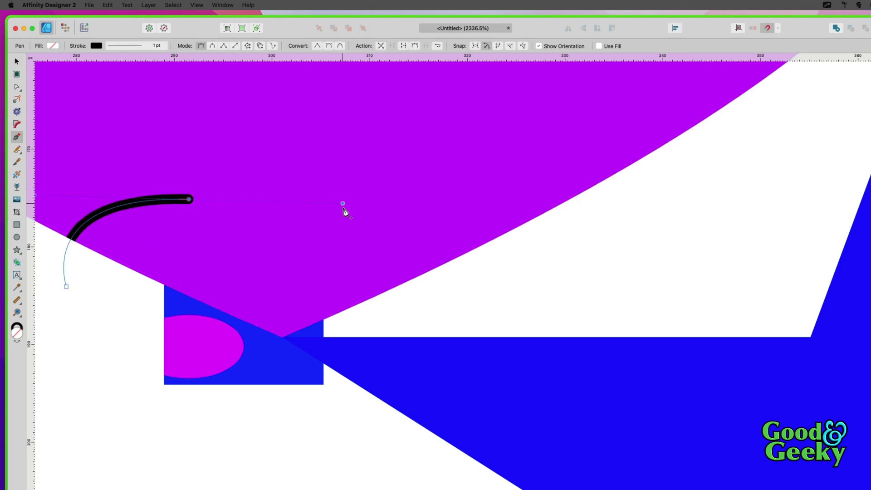
left_click_drag(411, 205, 507, 287)
left_click_drag(644, 247, 777, 160)
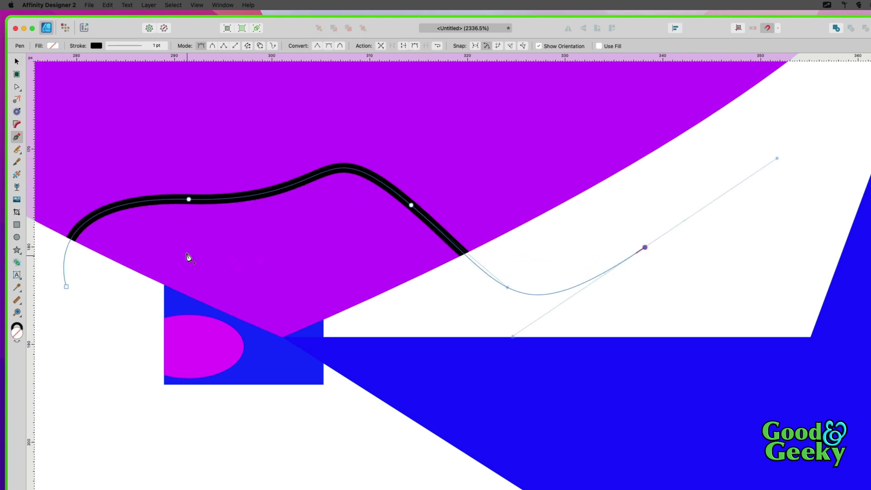
left_click(17, 62)
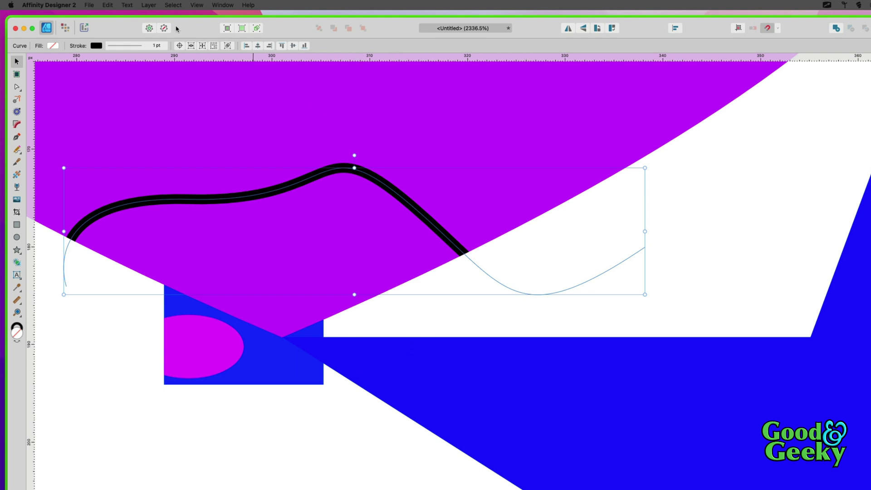
Set insertion to Inside and change the selection to the blue Star
left_click(148, 5)
mouse_move(181, 119)
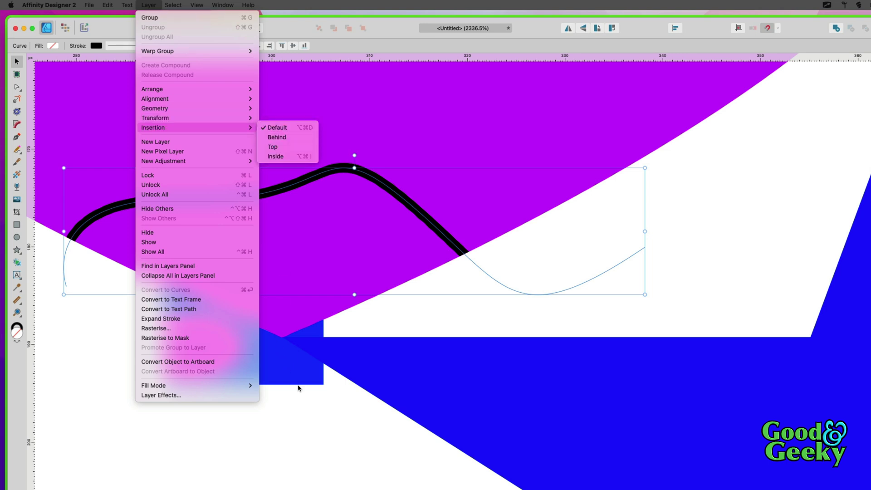
left_click(311, 418)
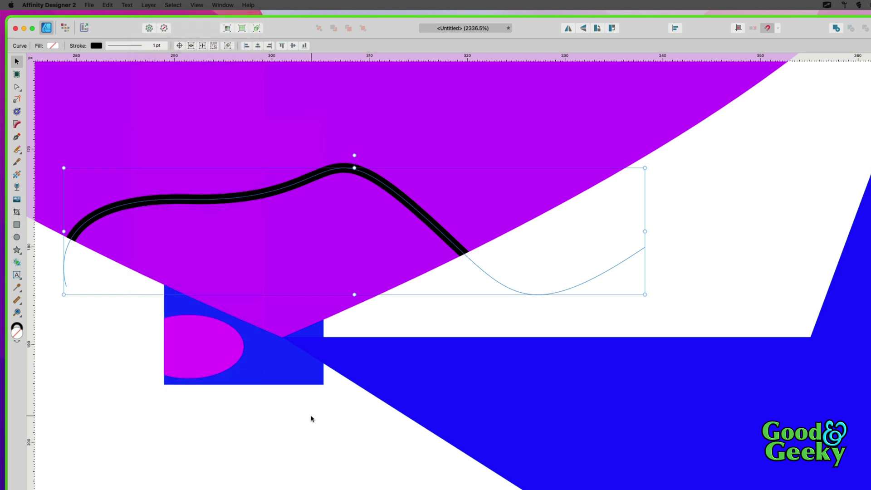
key("m")
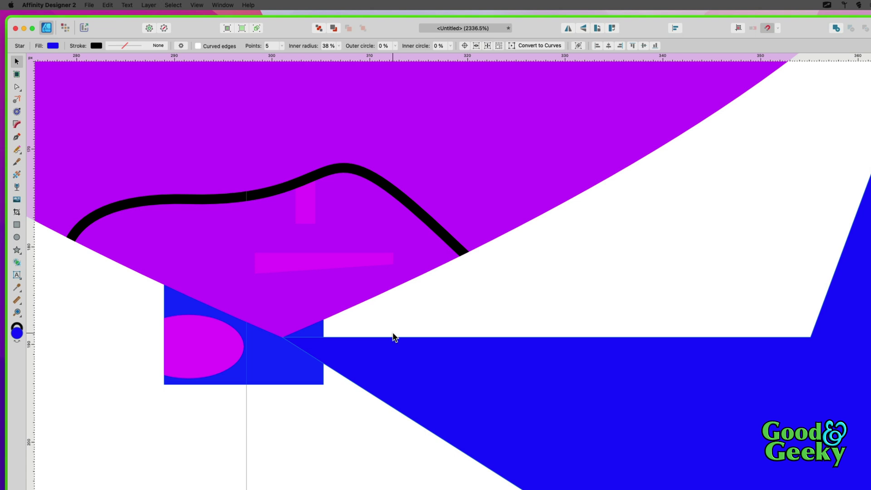
Draw a rectangle inside the blue star and nudge it toward the lower right
left_click(17, 224)
left_click_drag(295, 489, 476, 376)
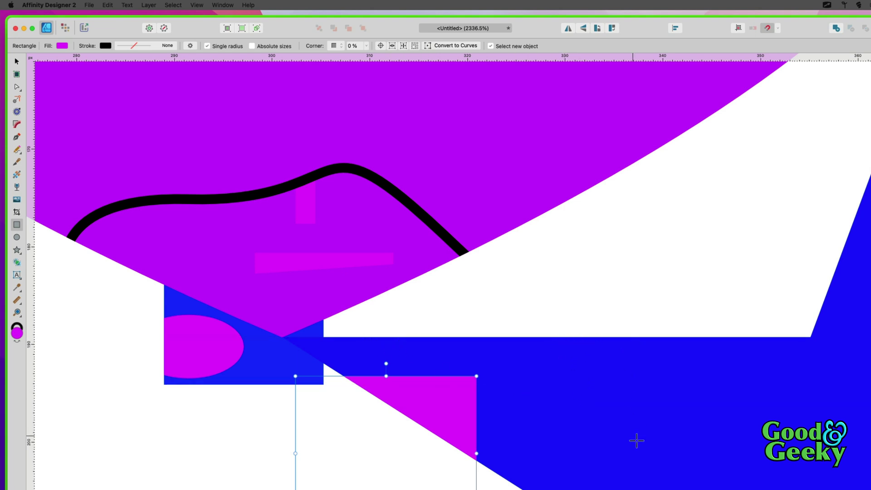
left_click(16, 61)
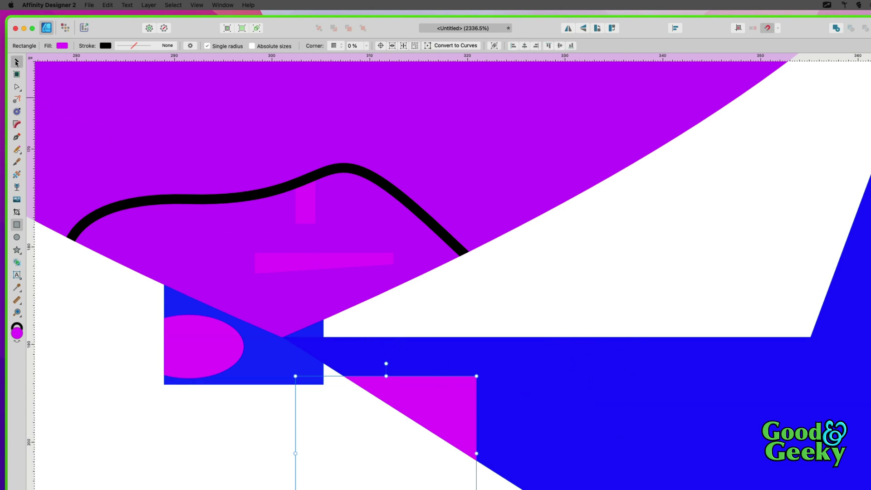
left_click_drag(406, 458, 414, 480)
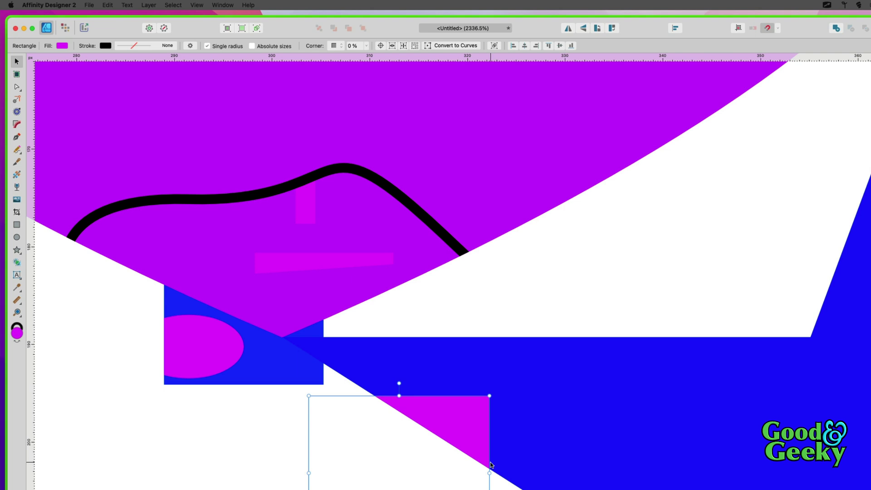